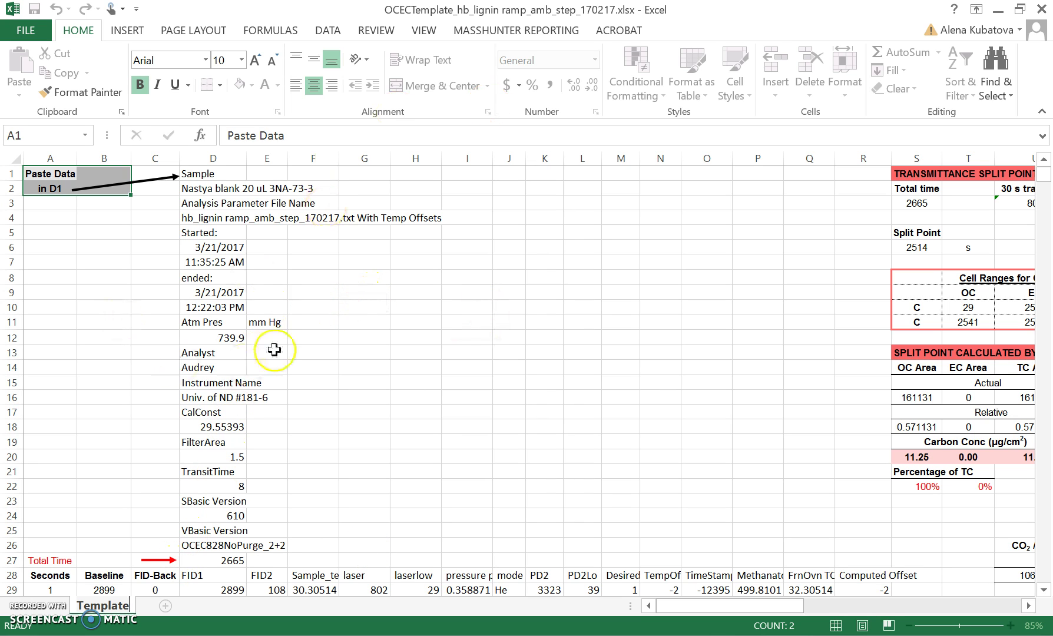
# Step: Add a blank worksheet, then open the 170321 lignin text file in the OCEC folder and copy all its text
pyautogui.click(166, 607)
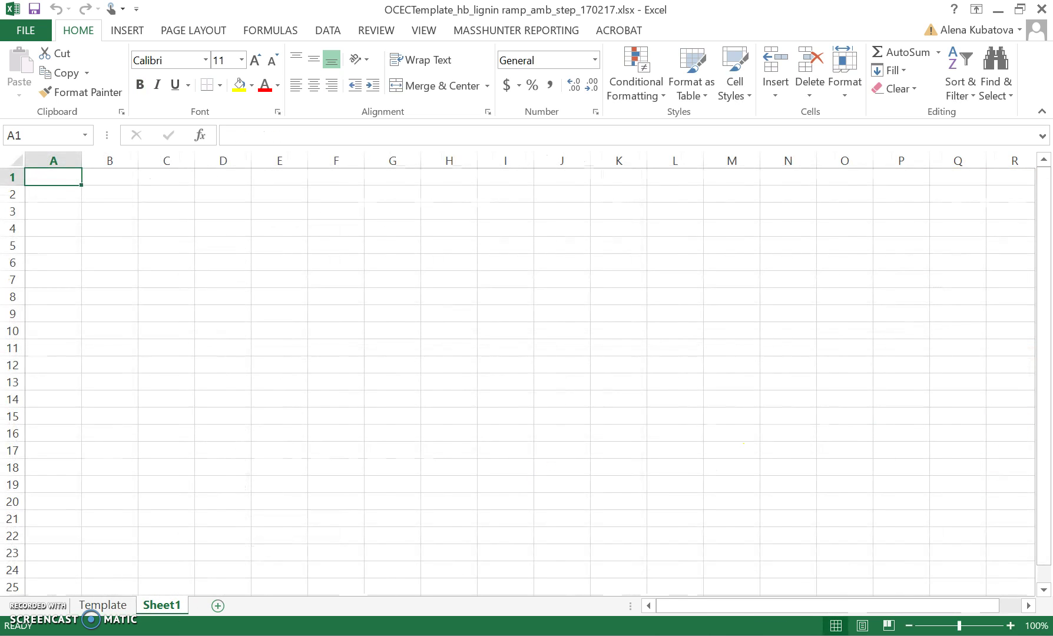
pyautogui.hotkey('alt', 'Tab')
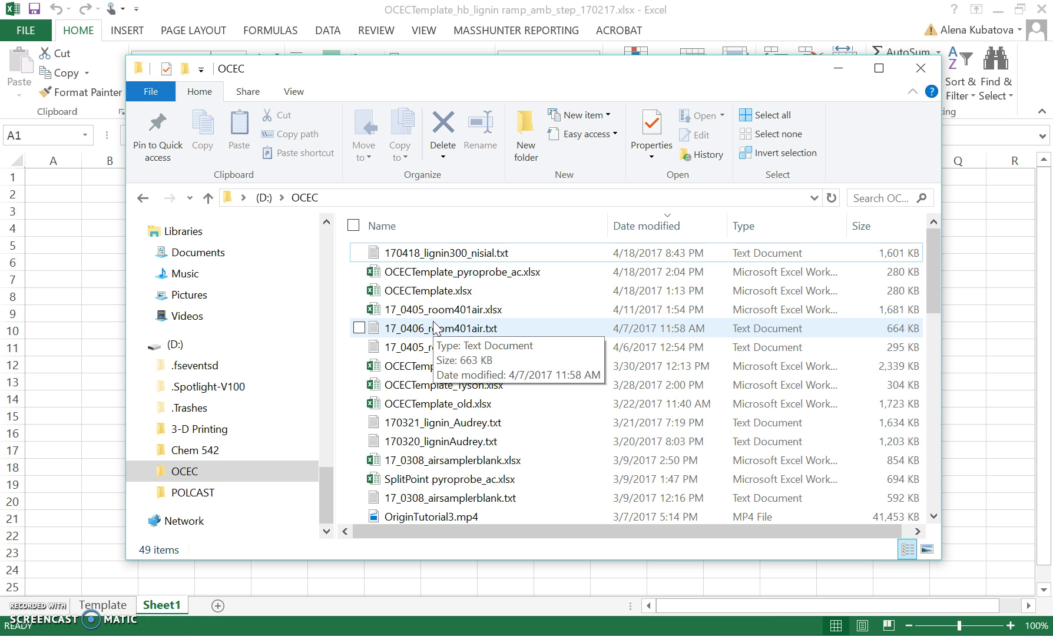
pyautogui.doubleClick(442, 423)
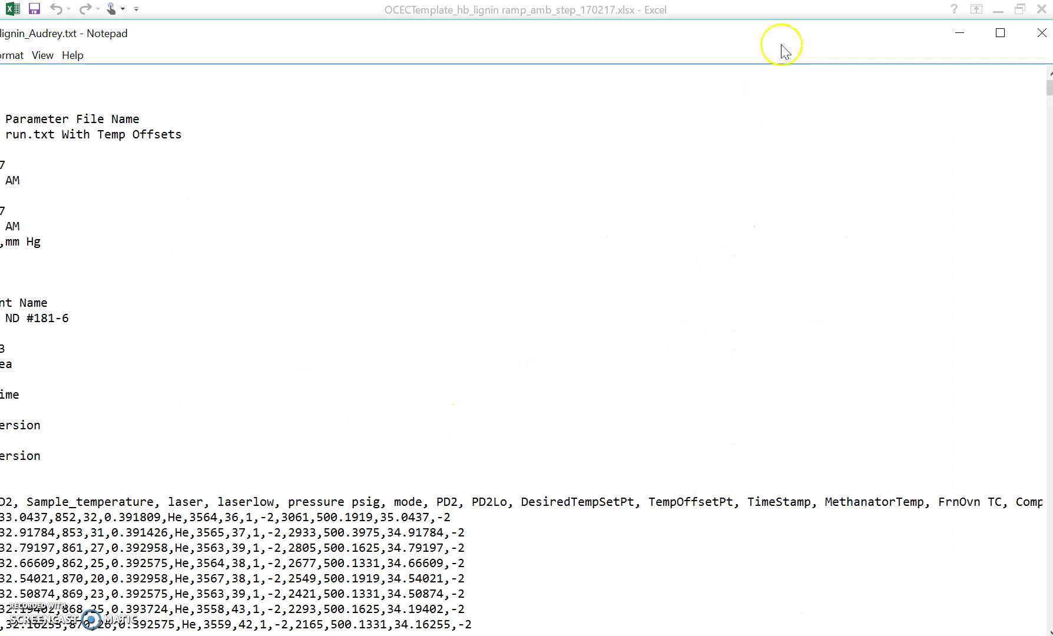
pyautogui.moveTo(799, 33); pyautogui.dragTo(872, 21)
pyautogui.moveTo(21, 70); pyautogui.dragTo(88, 66)
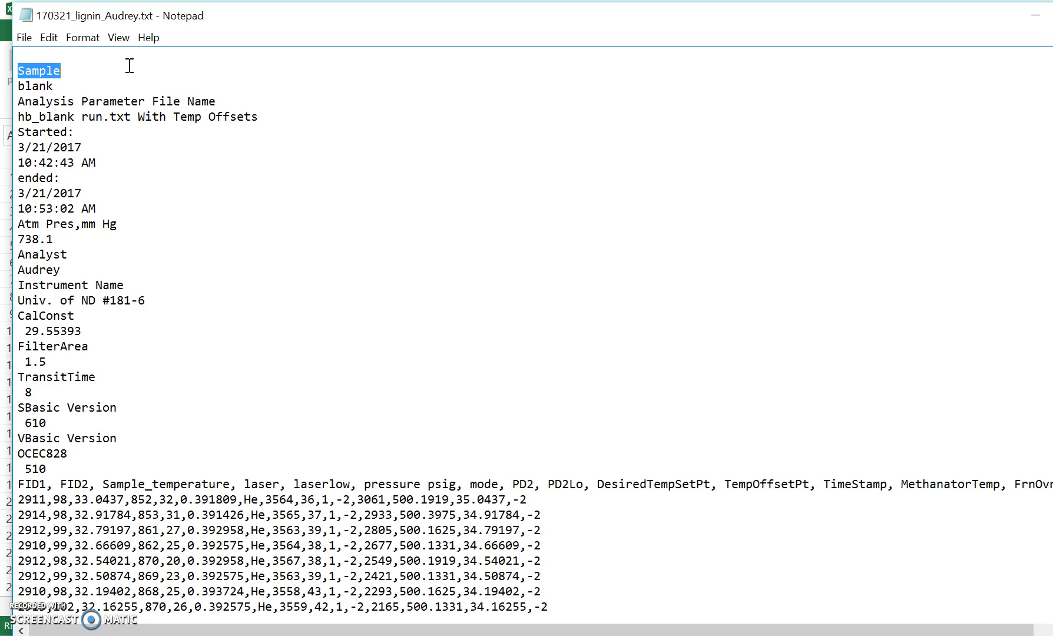
pyautogui.hotkey('ctrl', 'shift', 'End')
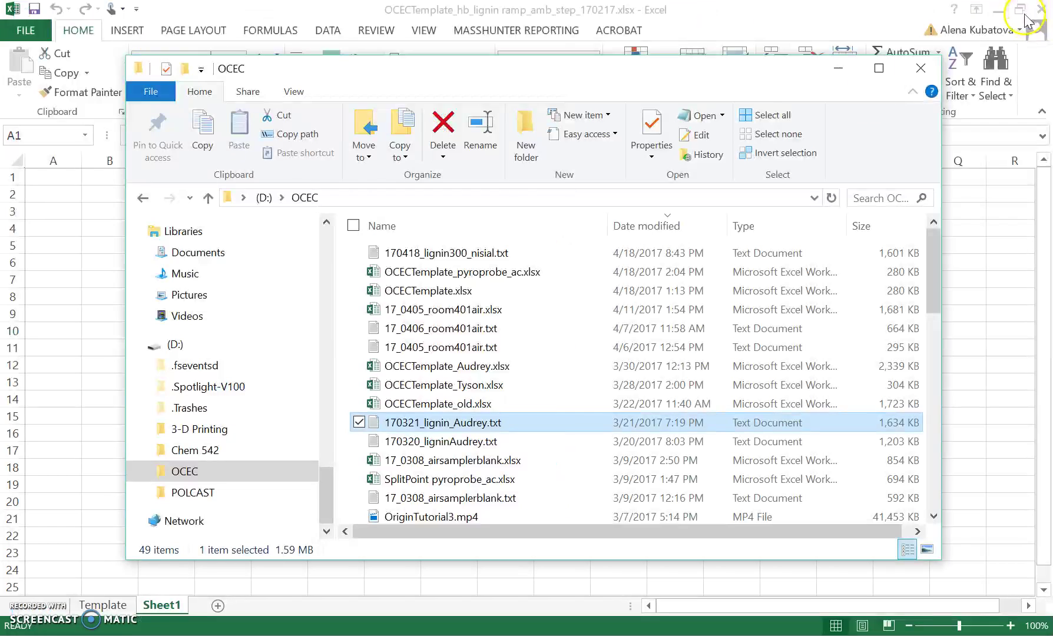
# Step: Put away the text file and folder windows and paste the copied text into Sheet1 starting at cell A1
pyautogui.click(1031, 16)
pyautogui.click(838, 68)
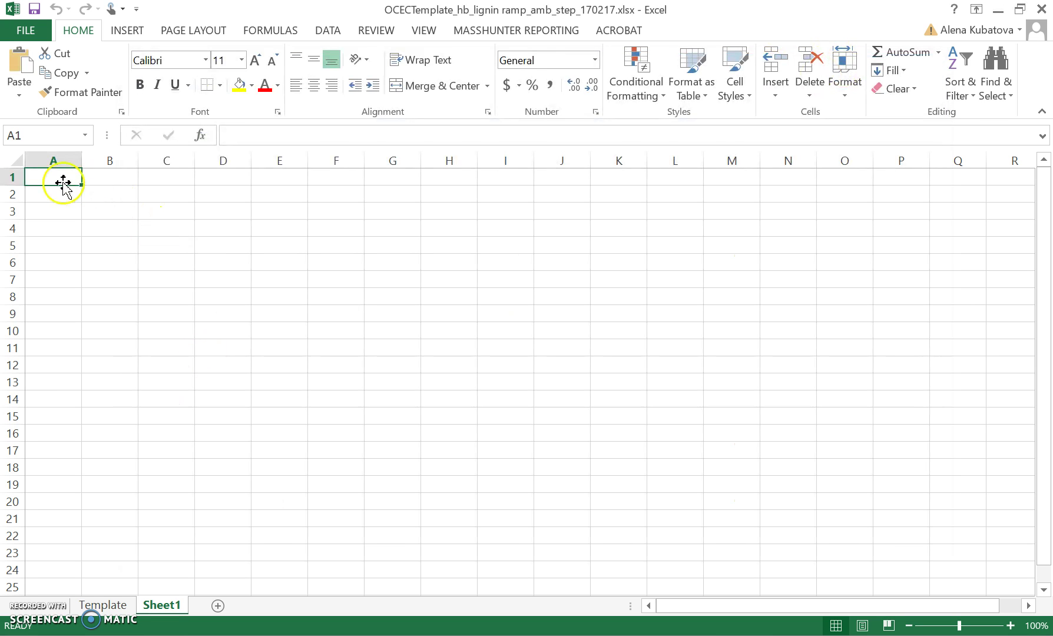
pyautogui.hotkey('ctrl', 'v')
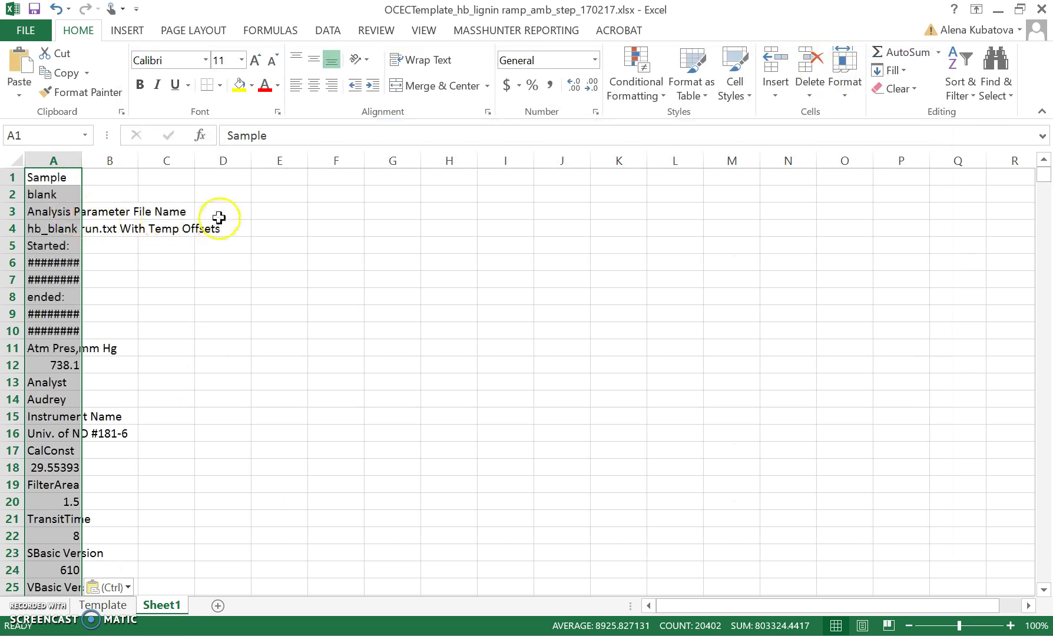
# Step: Split the pasted text in column A into separate columns using Text to Columns, delimited by tab and comma
pyautogui.scroll(-2, 643, 346)
pyautogui.scroll(-3, 642, 346)
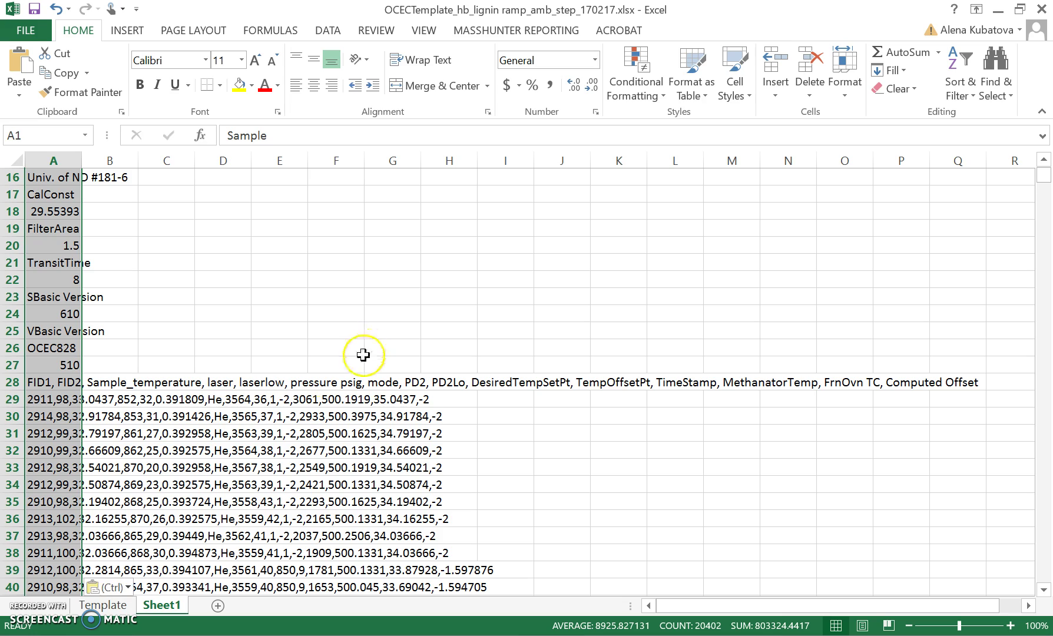
pyautogui.scroll(-1, 194, 408)
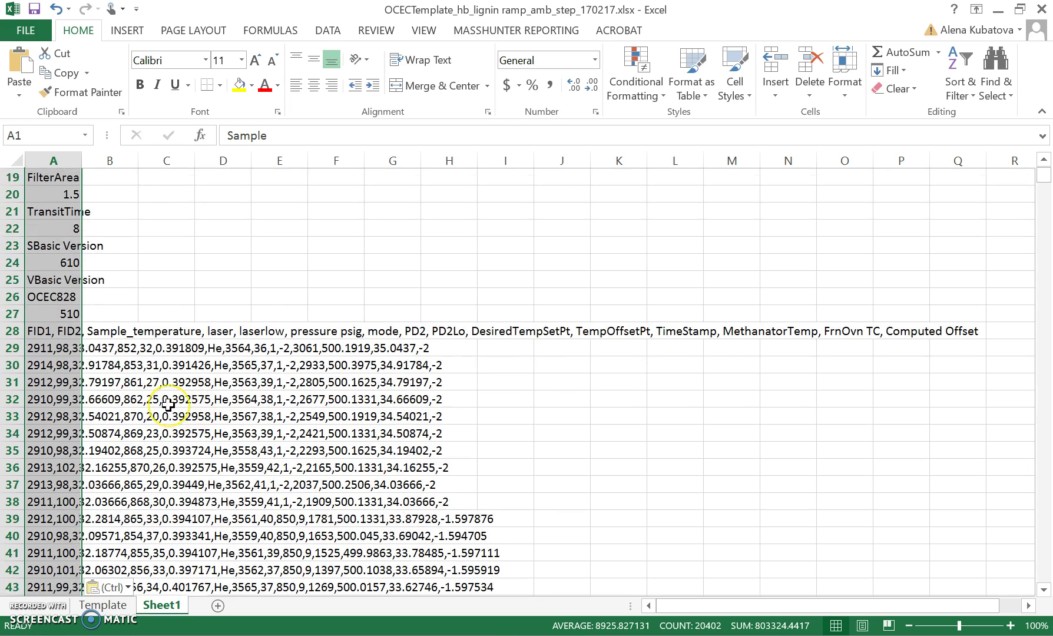
pyautogui.scroll(-2, 168, 405)
pyautogui.scroll(8, 149, 411)
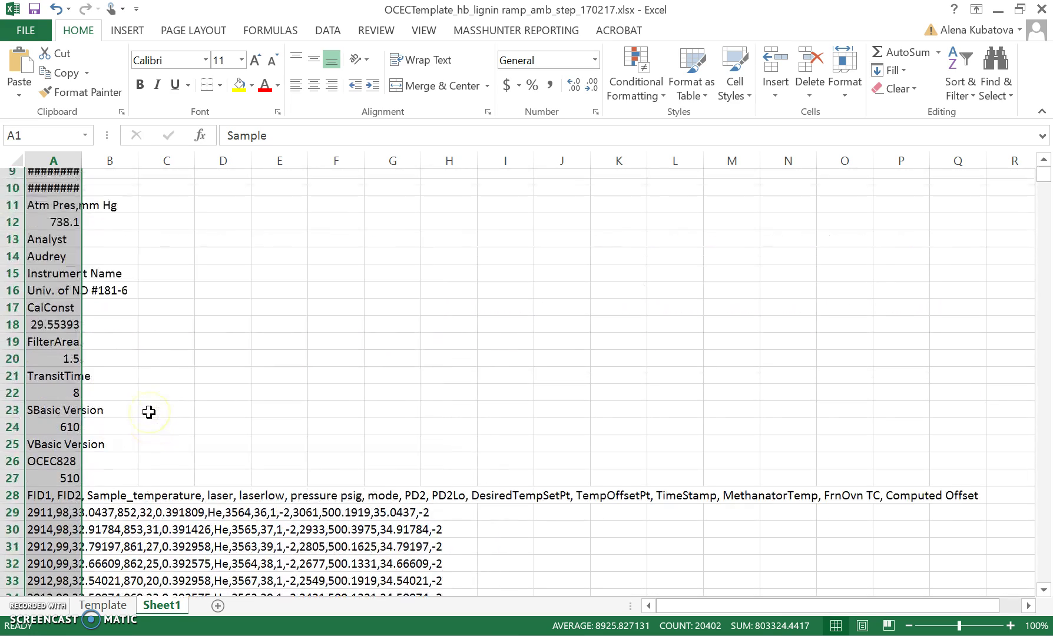
pyautogui.click(327, 30)
pyautogui.click(548, 76)
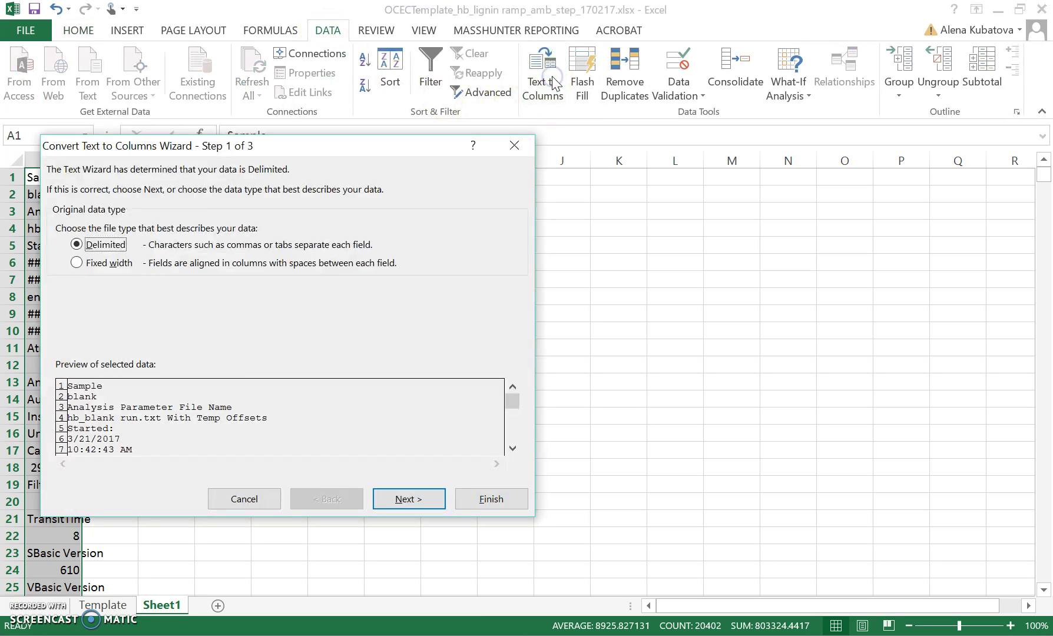
pyautogui.click(409, 500)
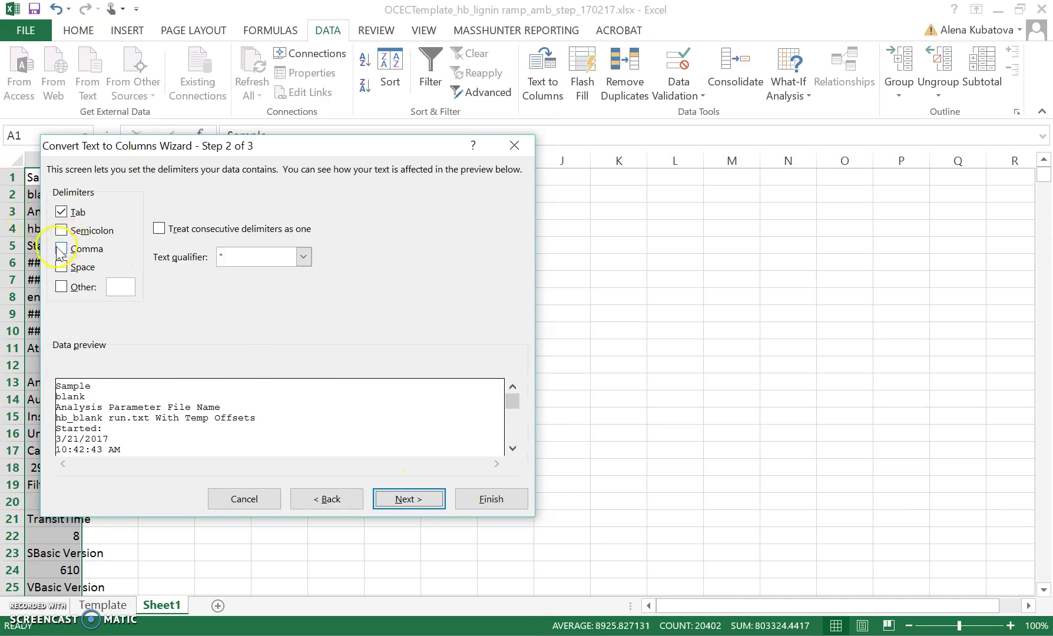
pyautogui.click(463, 498)
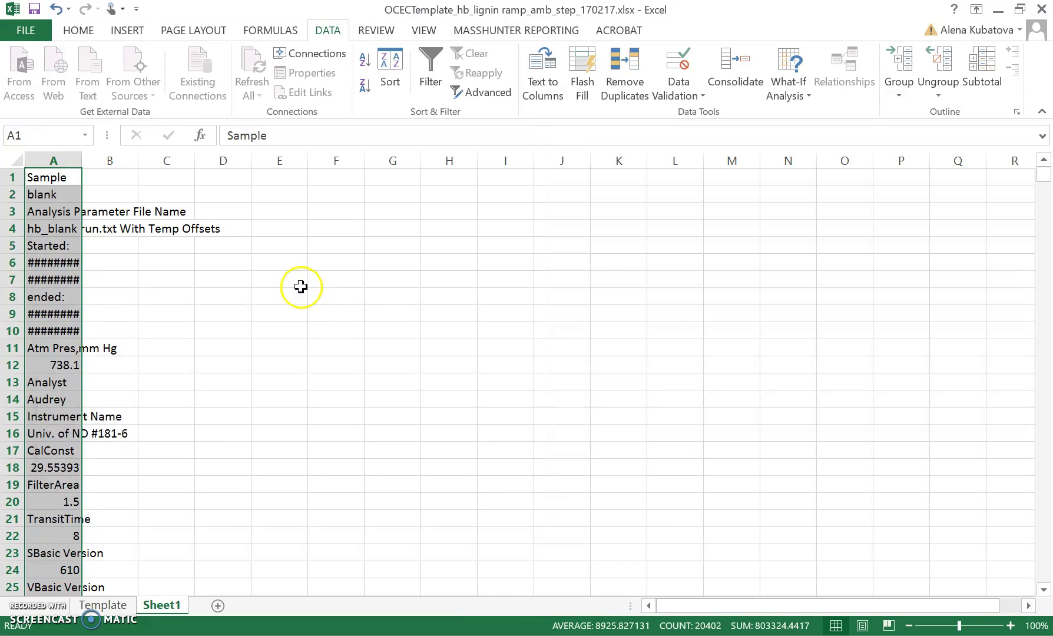
# Step: Find sample 3NA-73-1 in Sheet1 and copy its complete data block, columns A to O of rows 4248 to 6940
pyautogui.scroll(-8, 301, 287)
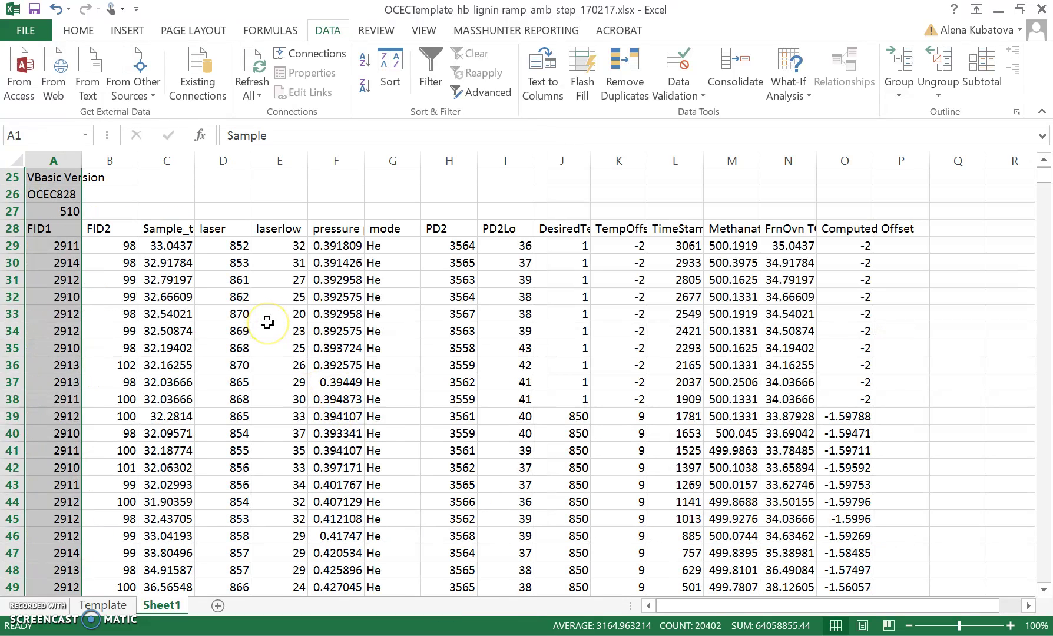
pyautogui.scroll(-3, 235, 393)
pyautogui.scroll(4, 235, 393)
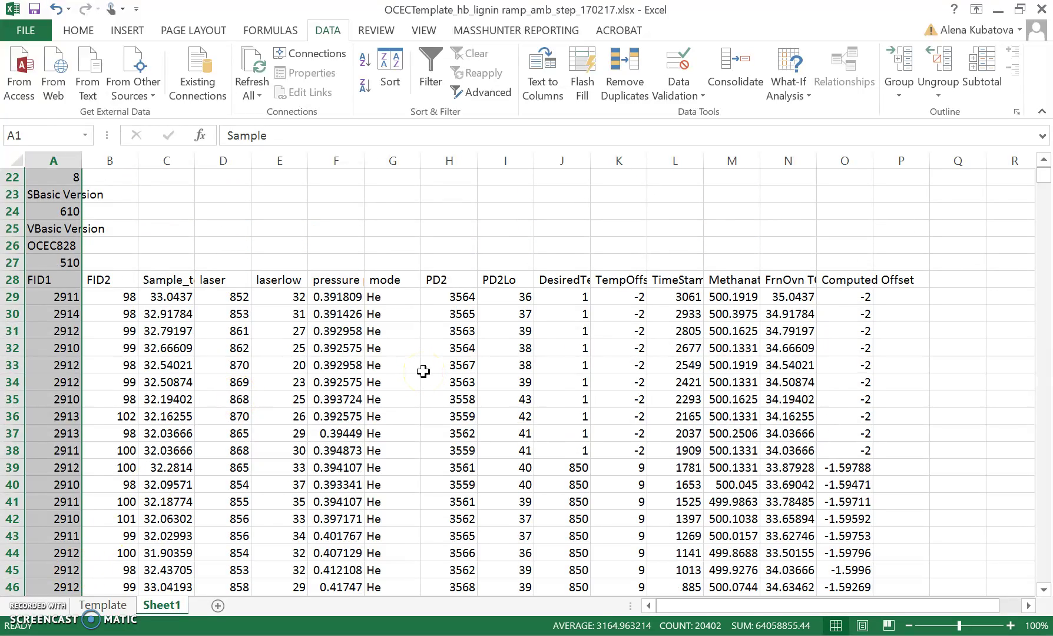
pyautogui.scroll(-4, 483, 451)
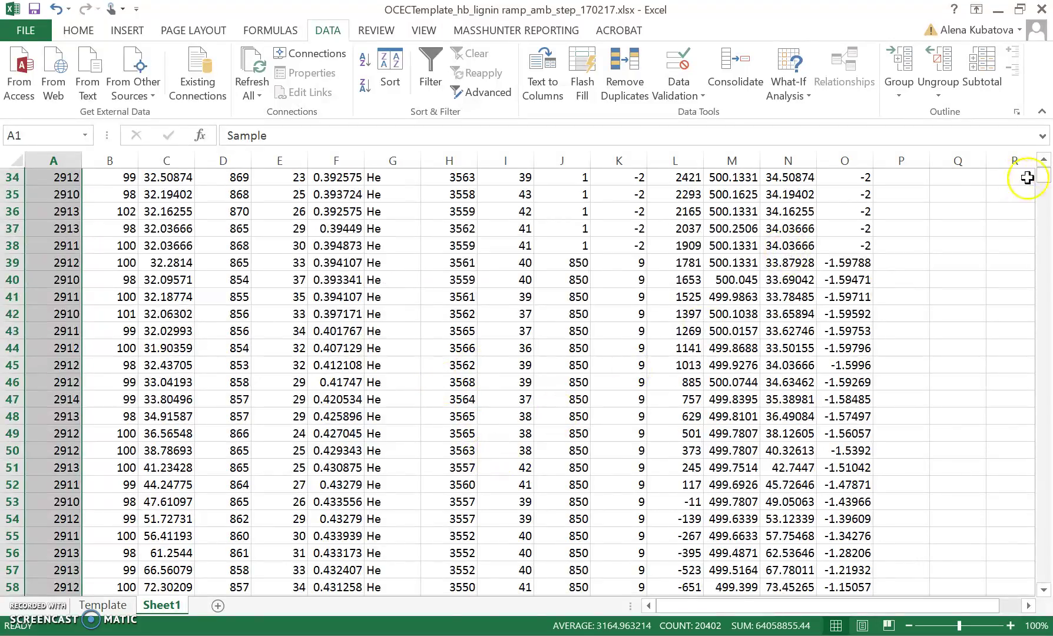
pyautogui.moveTo(1045, 183); pyautogui.dragTo(1046, 268)
pyautogui.scroll(-11, 395, 388)
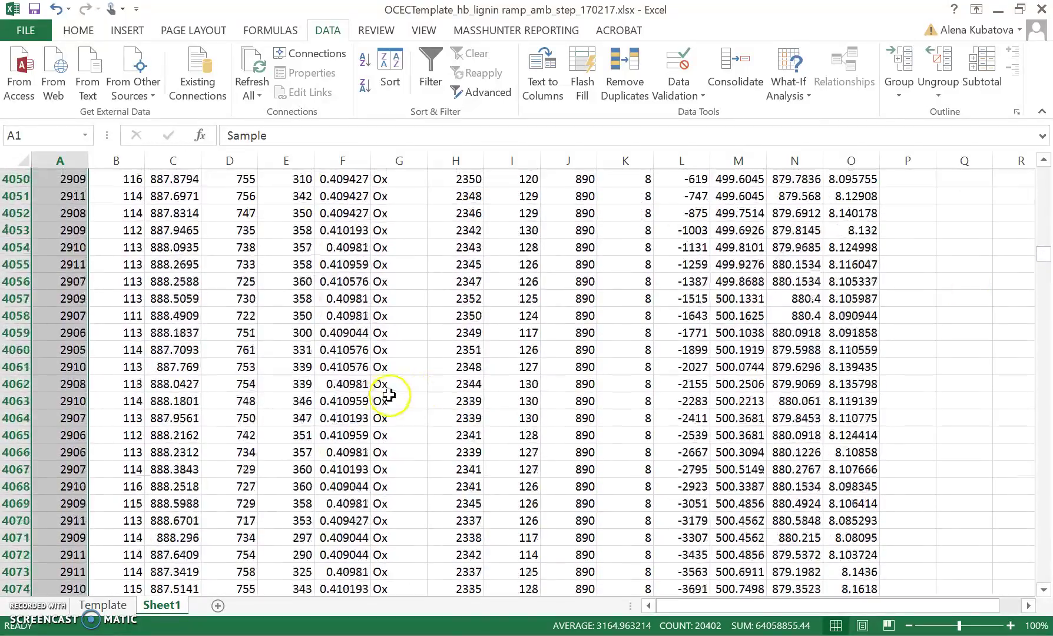
pyautogui.scroll(-20, 237, 369)
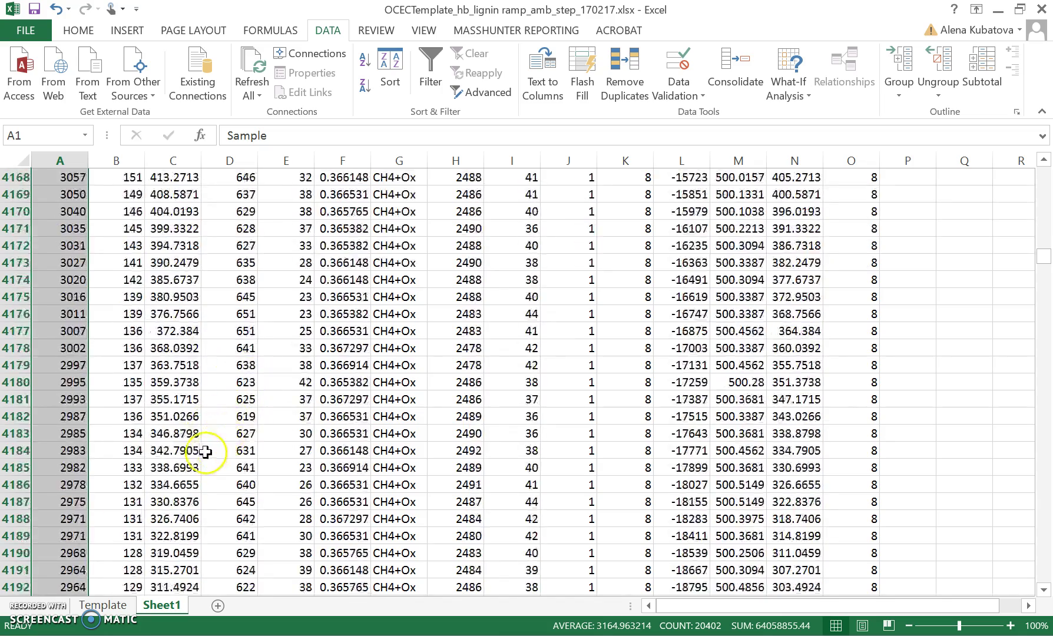
pyautogui.scroll(-20, 197, 440)
pyautogui.scroll(7, 202, 441)
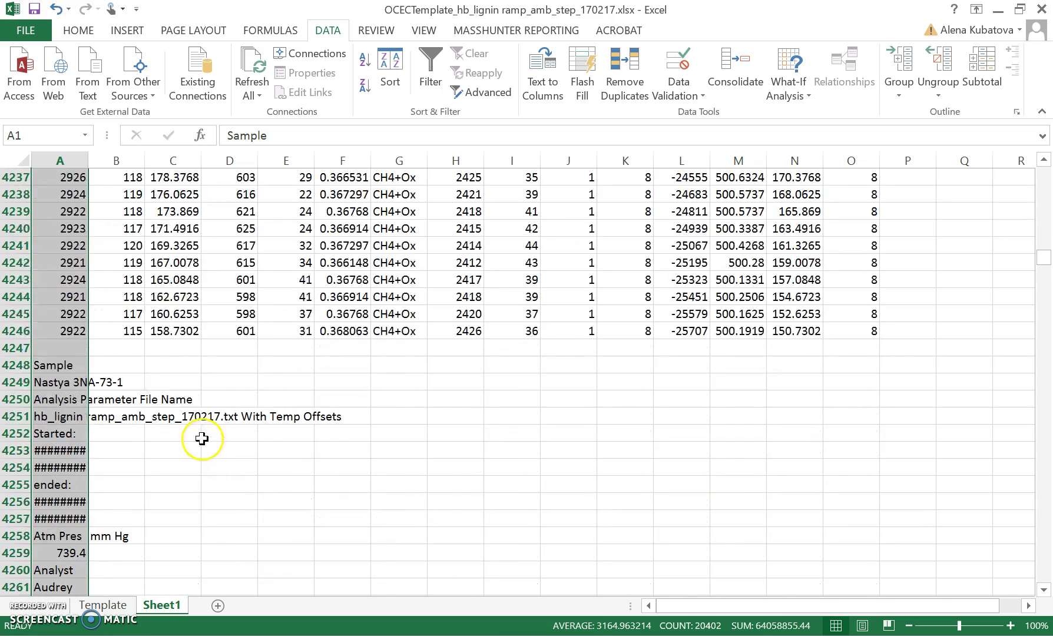
pyautogui.click(77, 365)
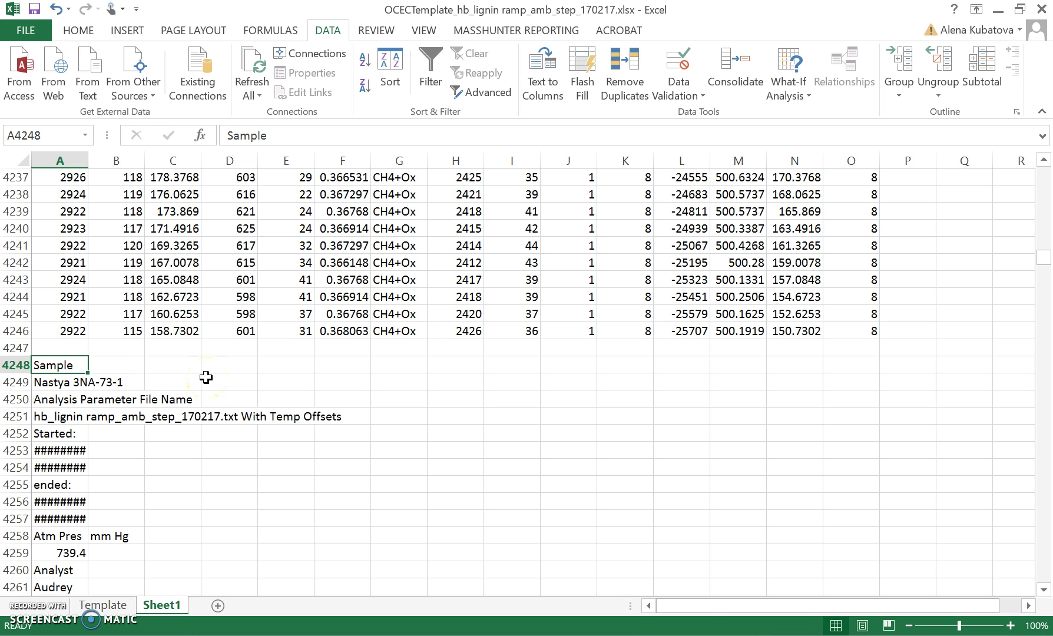
pyautogui.hotkey('shift', 'Right')
pyautogui.hotkey('shift', 'Right')
pyautogui.hotkey('shift', 'Right')
pyautogui.hotkey('shift', 'Right')
pyautogui.hotkey('shift', 'Right')
pyautogui.hotkey('shift', 'Right')
pyautogui.hotkey('shift', 'Right')
pyautogui.hotkey('shift', 'Right')
pyautogui.hotkey('shift', 'Right')
pyautogui.hotkey('shift', 'Right')
pyautogui.hotkey('shift', 'Right')
pyautogui.hotkey('shift', 'Right')
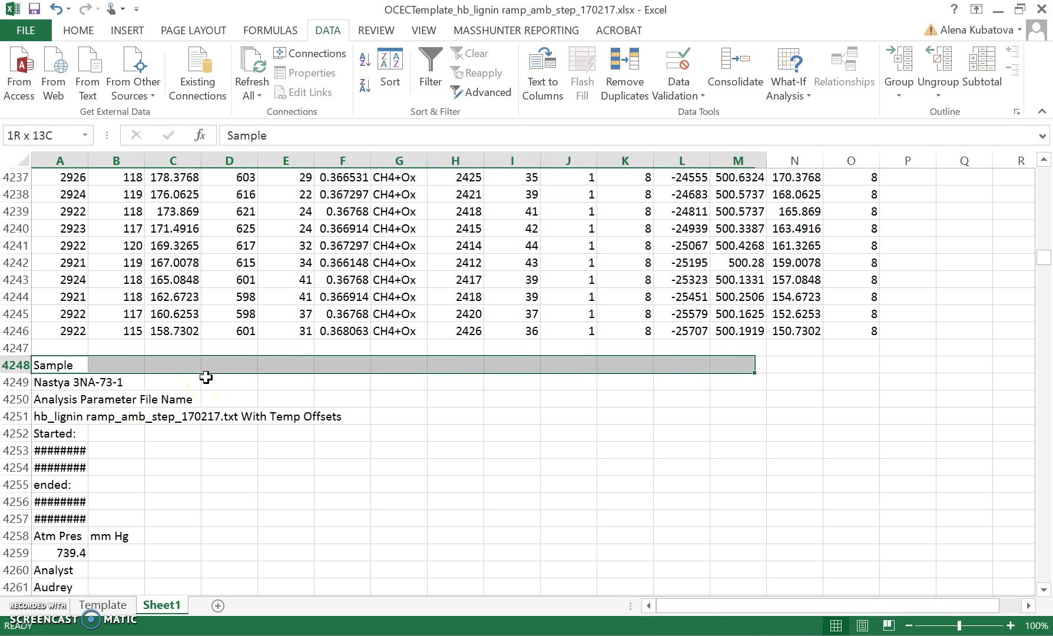
pyautogui.hotkey('shift', 'Right')
pyautogui.hotkey('shift', 'Right')
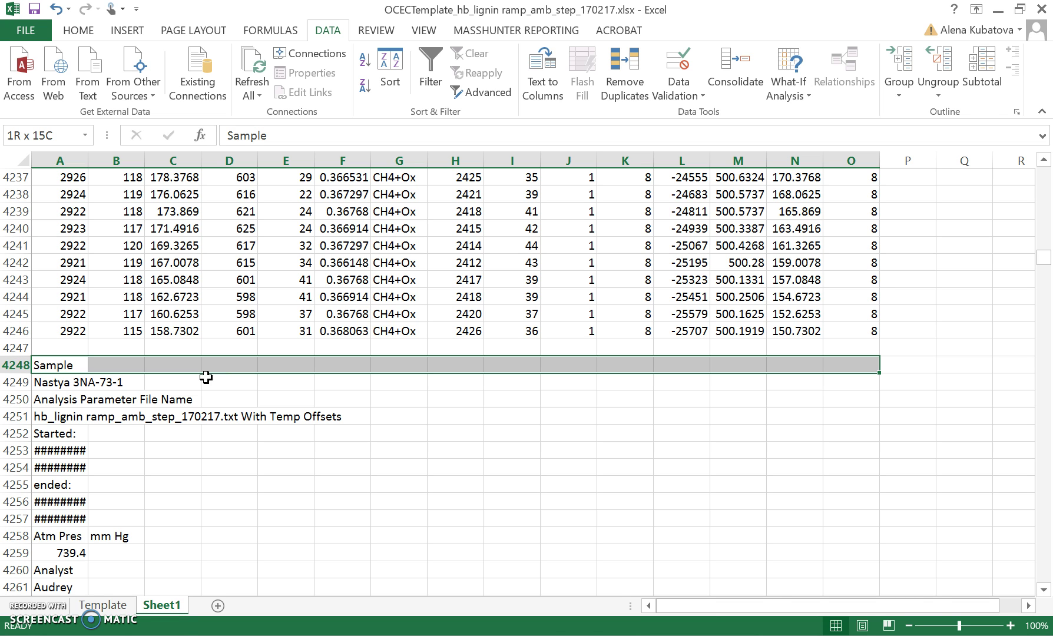
pyautogui.hotkey('ctrl', 'shift', 'Down')
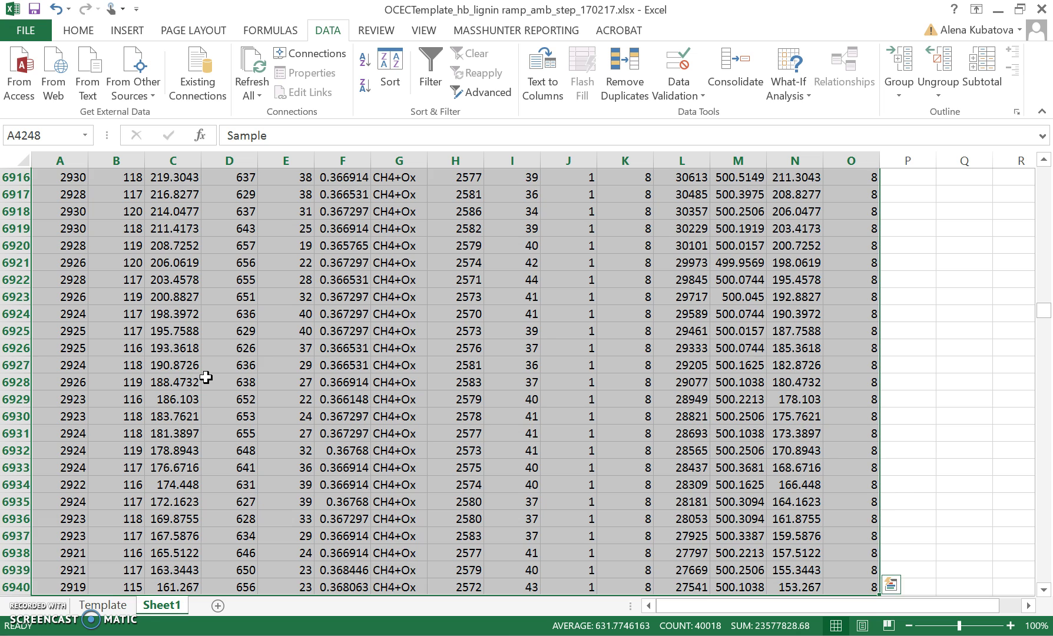
pyautogui.scroll(-2, 205, 377)
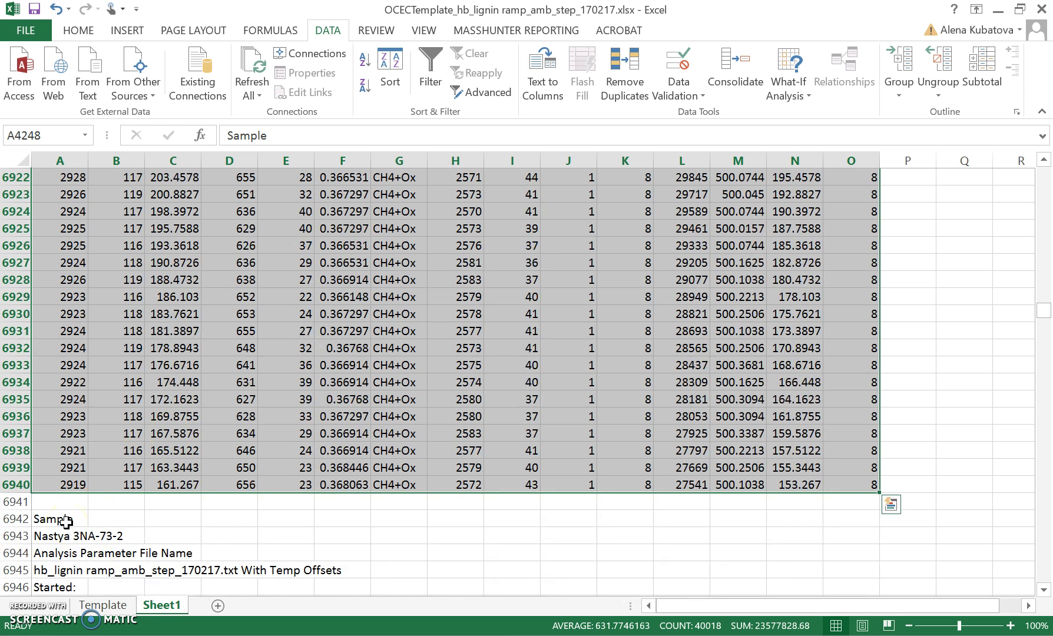
pyautogui.rightClick(436, 417)
pyautogui.hotkey('ctrl', 'c')
# Step: Paste the copied sample block into the Template sheet at cell D1, replacing the blank sample's data
pyautogui.click(103, 605)
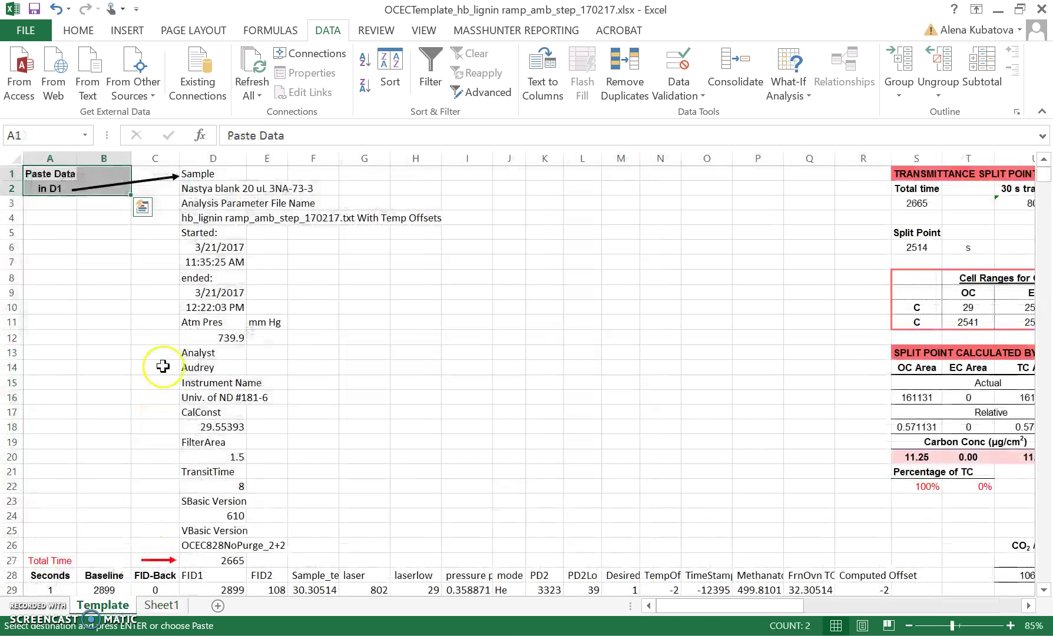
pyautogui.click(226, 176)
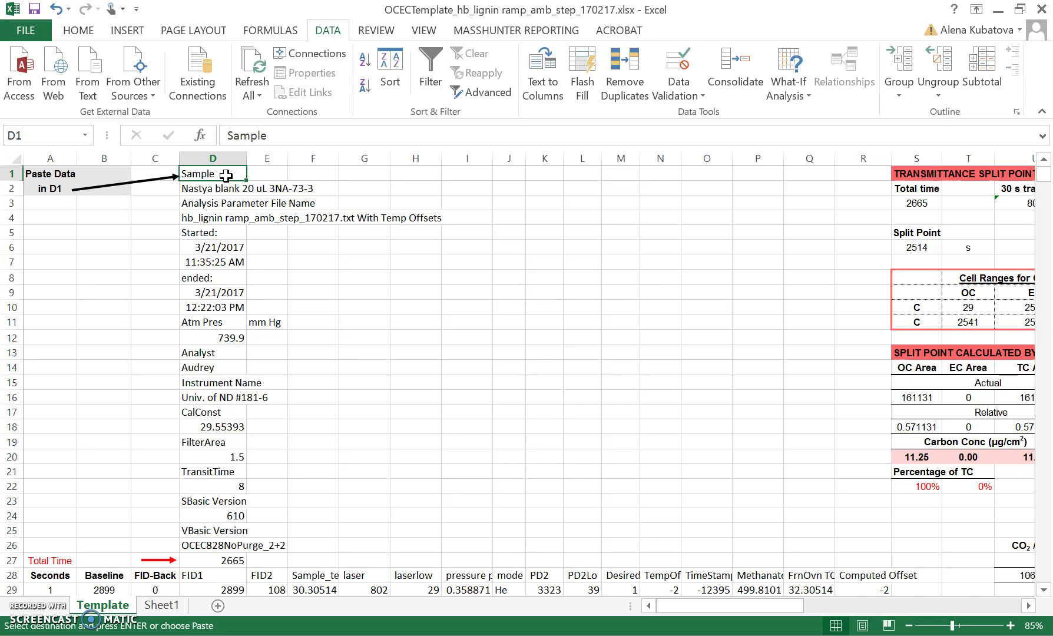
pyautogui.hotkey('ctrl', 'v')
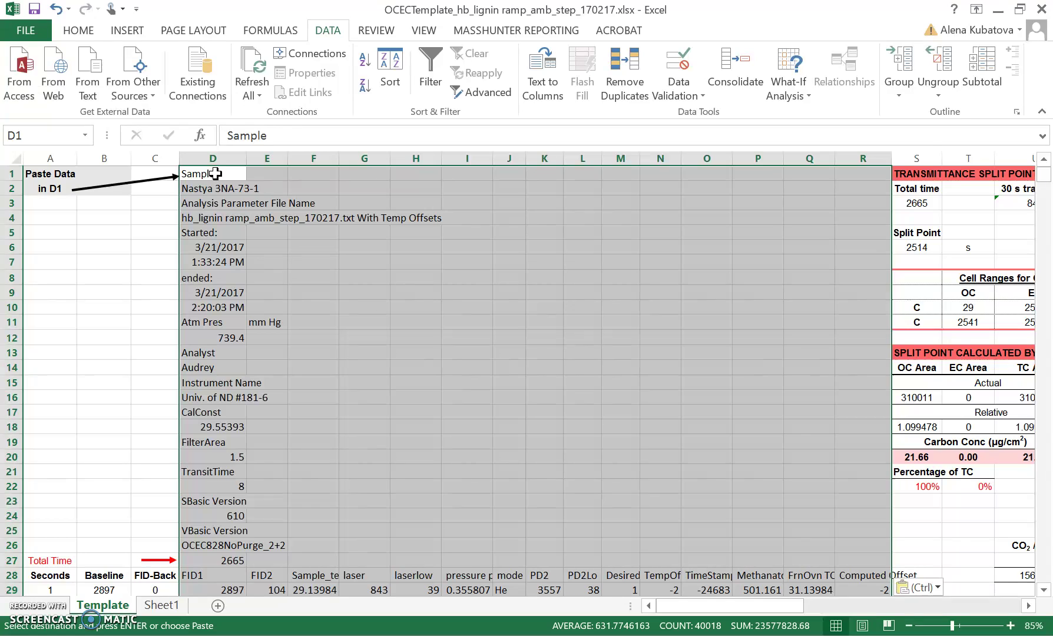
# Step: Review the transmittance, reflectance and no-split-point calculations and the OC concentrations for each temperature fraction
pyautogui.moveTo(735, 606); pyautogui.dragTo(821, 611)
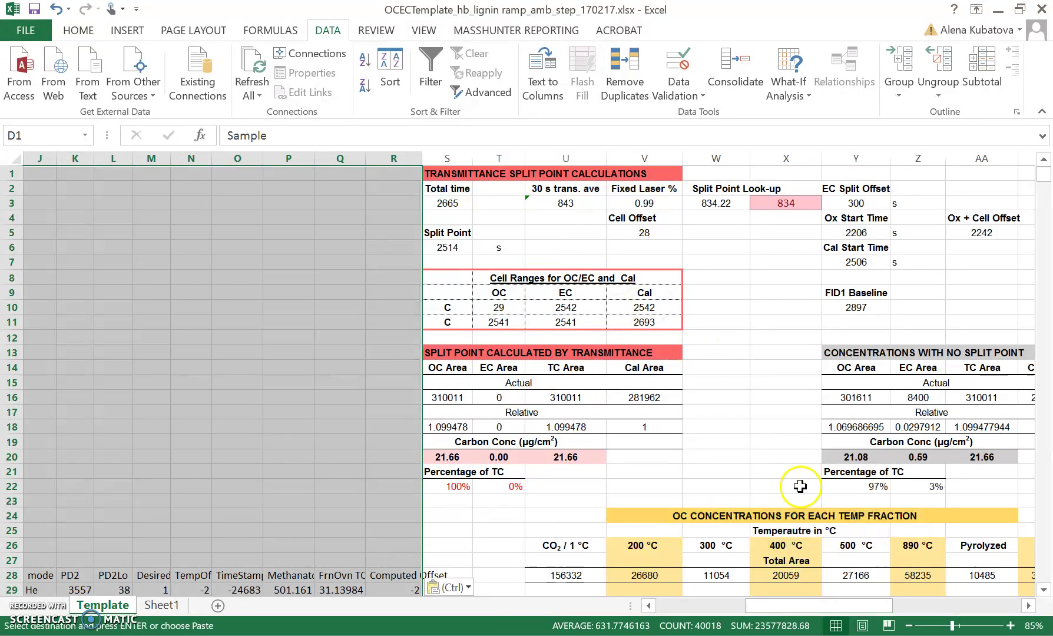
pyautogui.moveTo(828, 608); pyautogui.dragTo(962, 610)
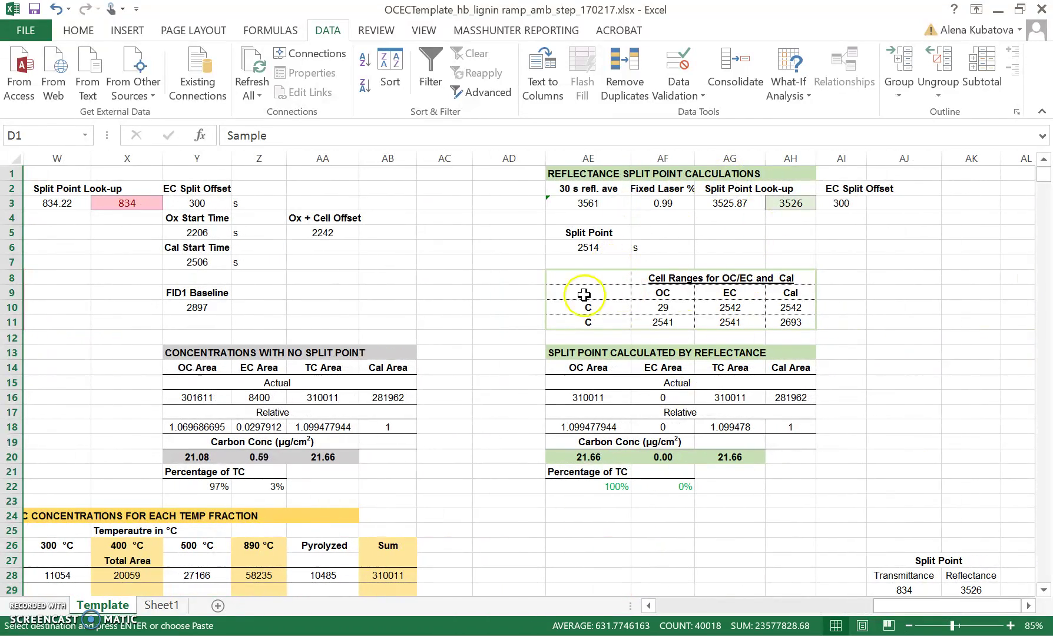
pyautogui.moveTo(963, 607); pyautogui.dragTo(855, 608)
pyautogui.scroll(-4, 822, 496)
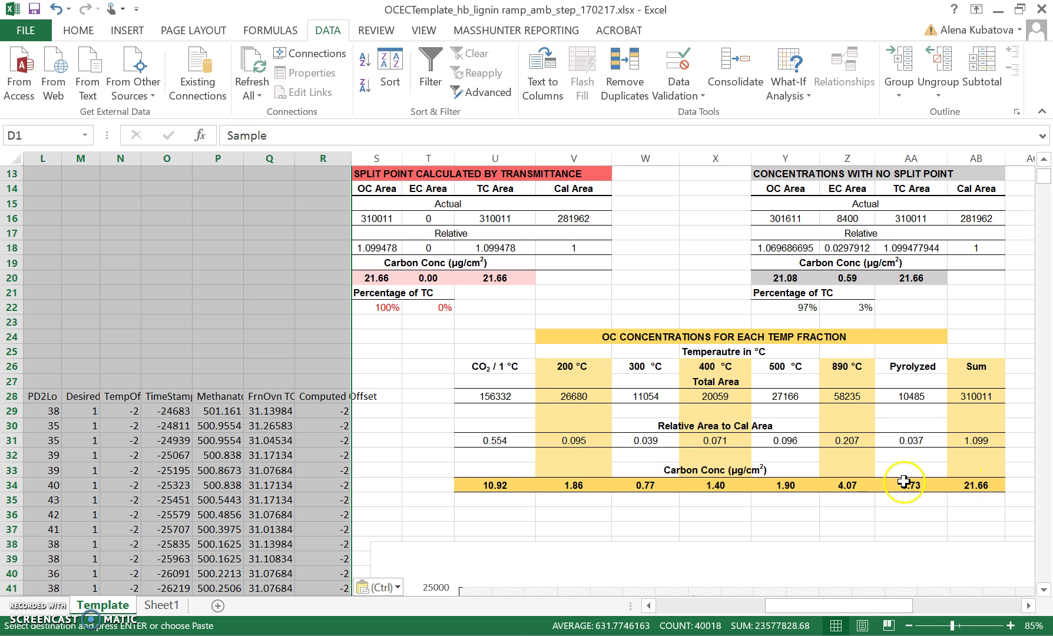
# Step: Examine the chart of FID 1 signal, baseline and temperature over time below the calculation tables
pyautogui.moveTo(842, 607); pyautogui.dragTo(885, 595)
pyautogui.scroll(-1, 855, 530)
pyautogui.scroll(-1, 855, 526)
pyautogui.scroll(-6, 643, 370)
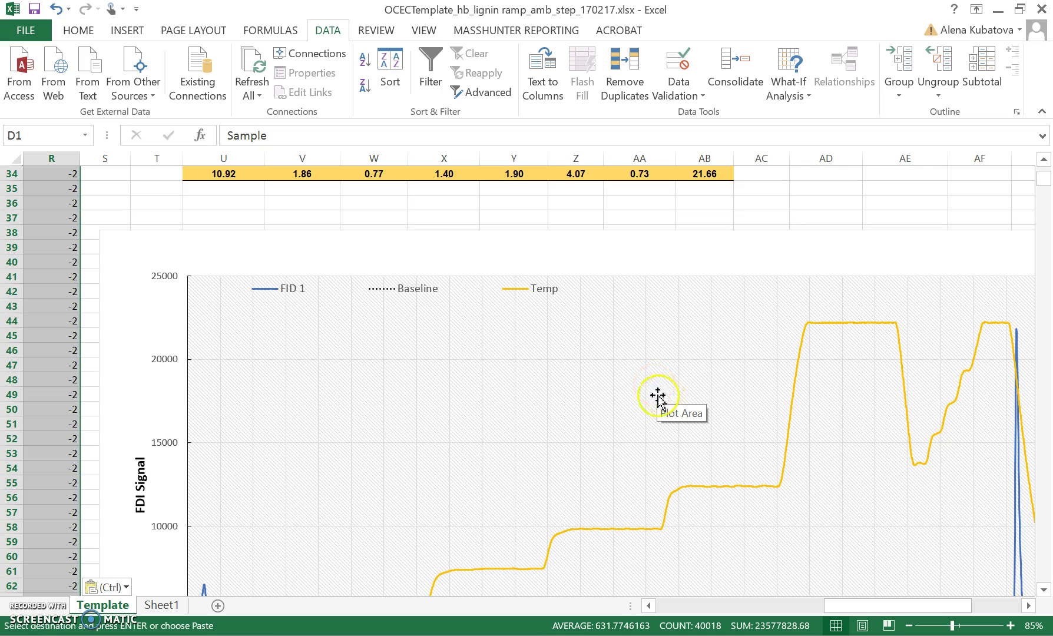
pyautogui.scroll(-2, 656, 392)
pyautogui.moveTo(848, 605); pyautogui.dragTo(858, 606)
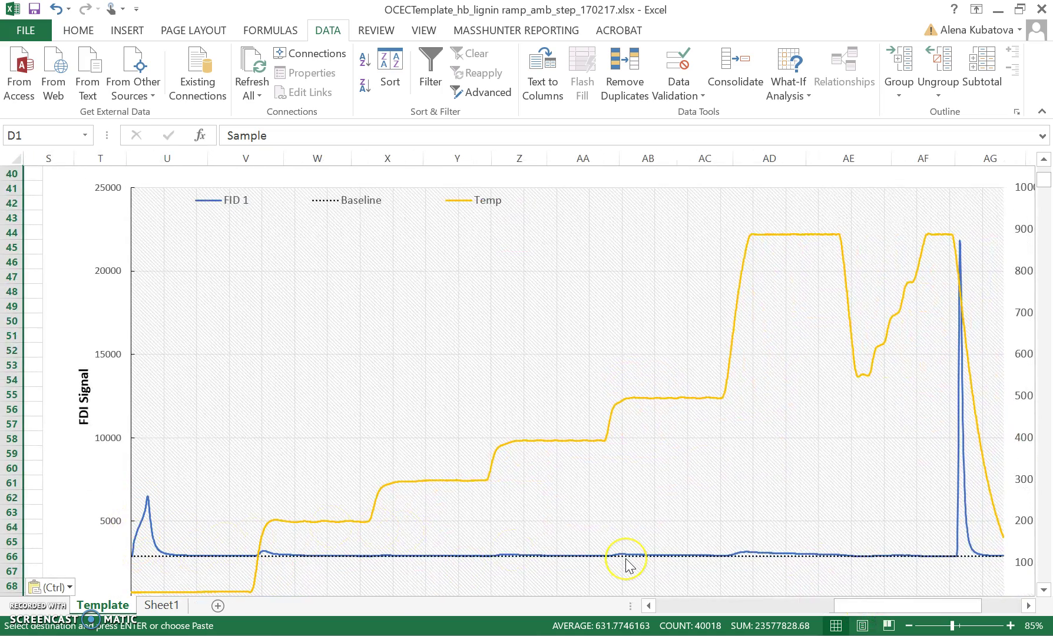
pyautogui.moveTo(627, 567)
pyautogui.scroll(-1, 308, 508)
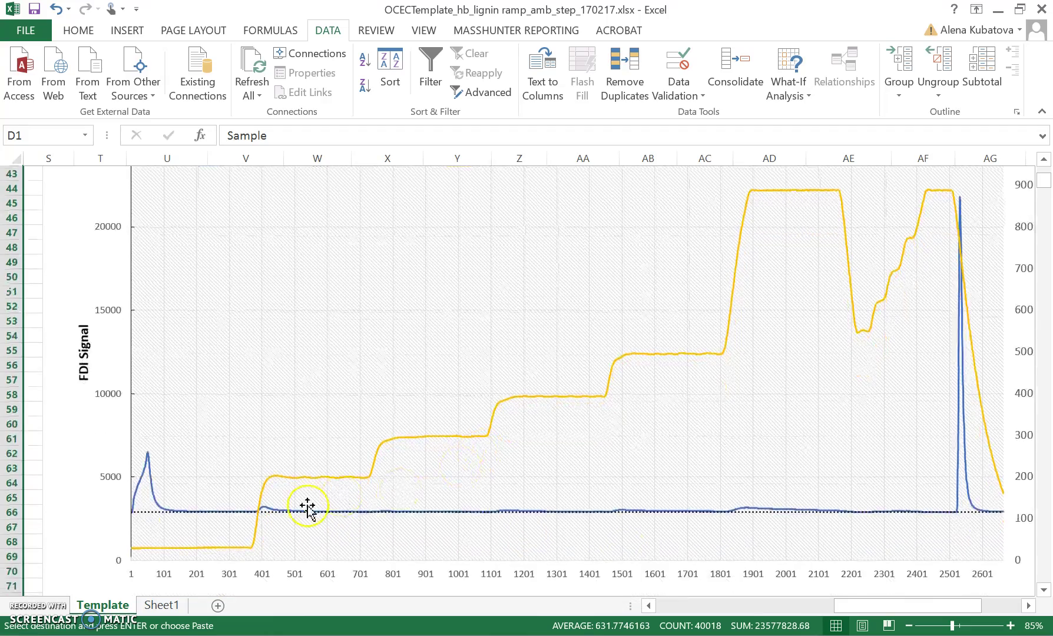
# Step: Examine the zoomed FID1 chart and the laser-signal chart with TOT and TOR splits, and return to the pasted data's start
pyautogui.scroll(-9, 717, 453)
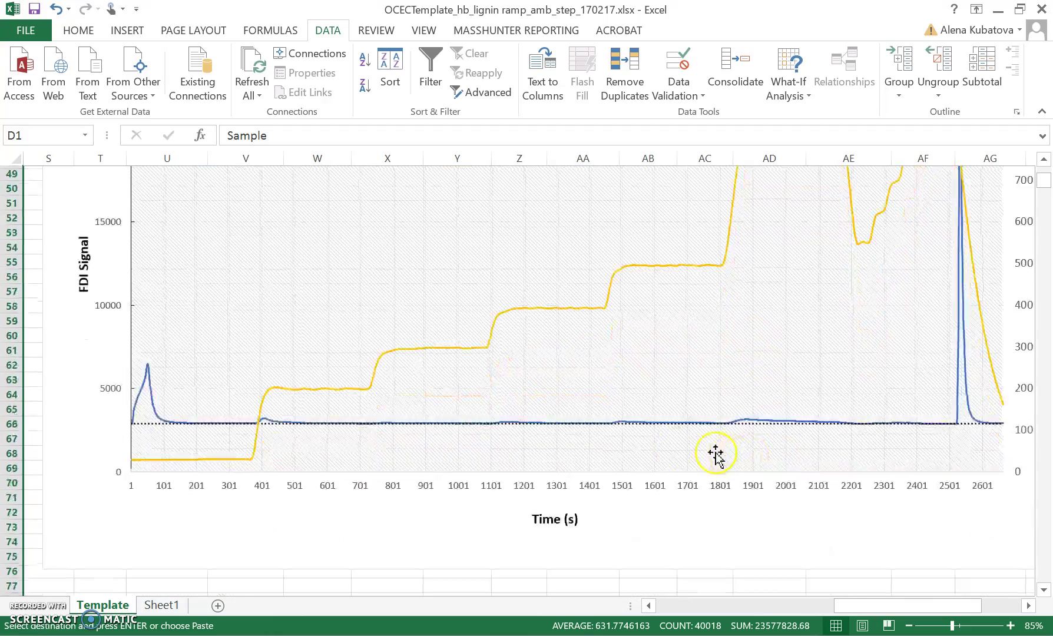
pyautogui.scroll(-2, 242, 470)
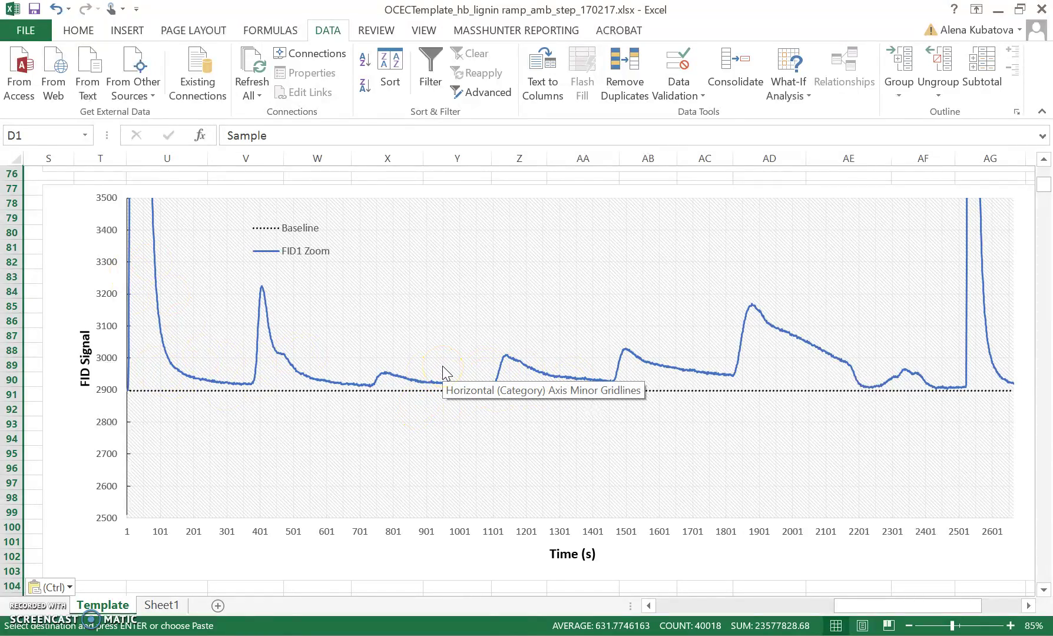
pyautogui.scroll(-11, 443, 373)
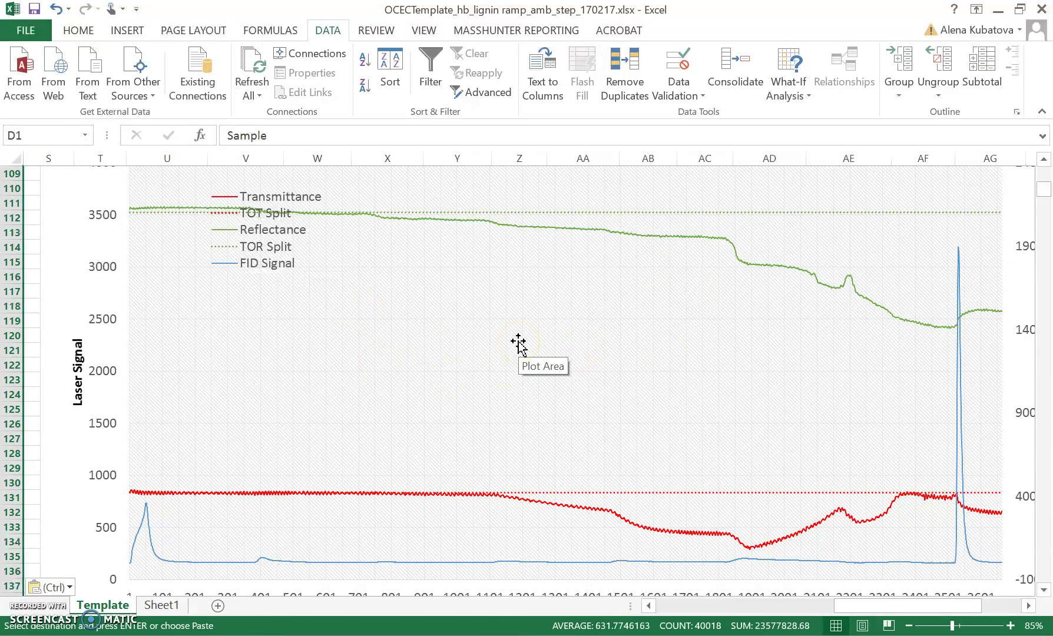
pyautogui.click(477, 337)
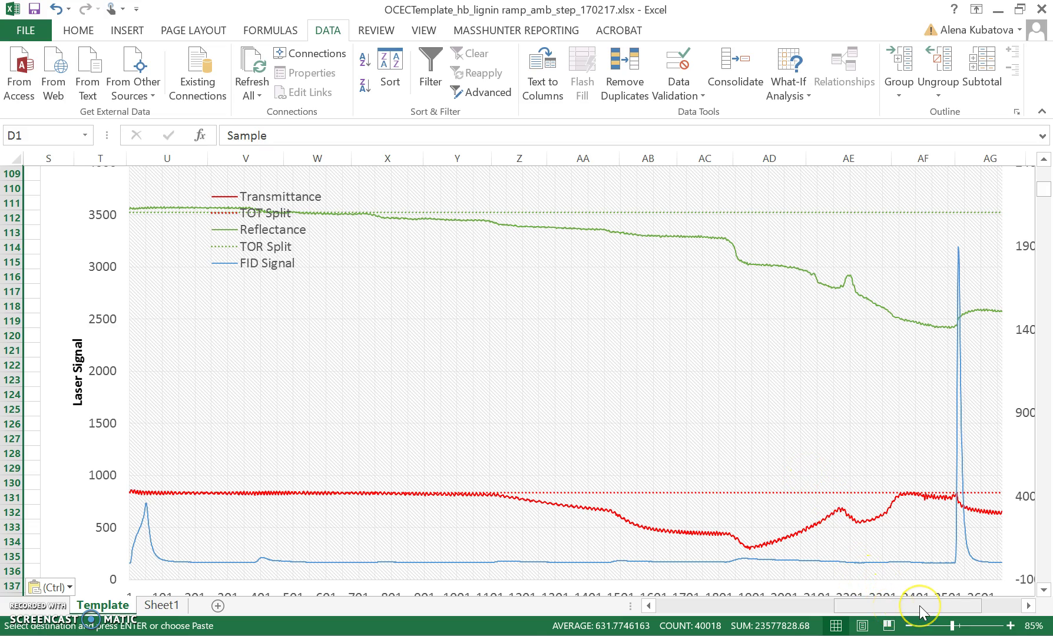
pyautogui.moveTo(922, 612); pyautogui.dragTo(728, 606)
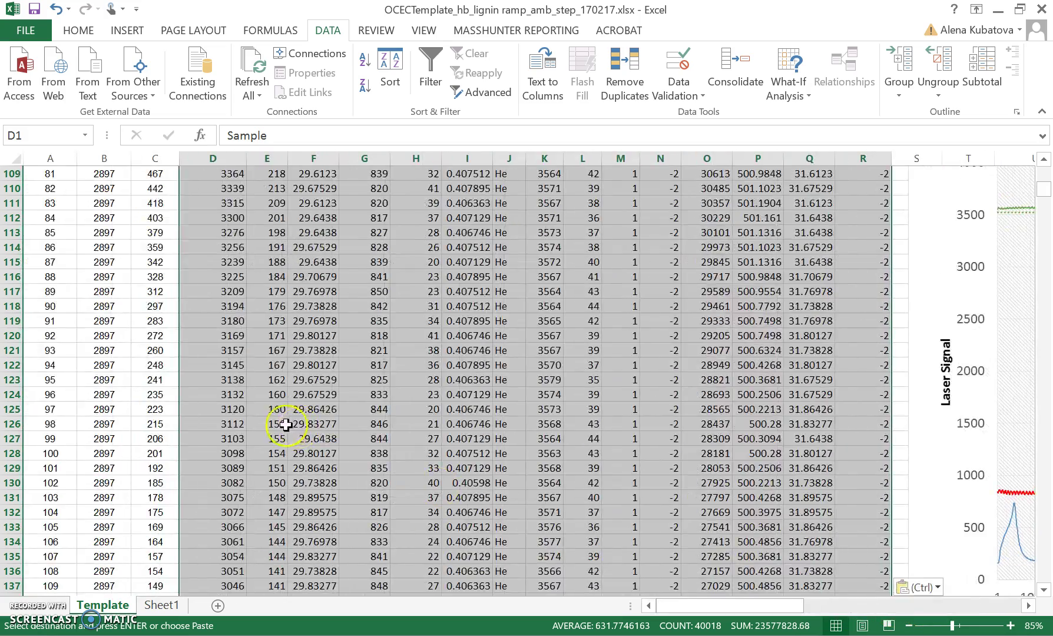
pyautogui.scroll(20, 284, 424)
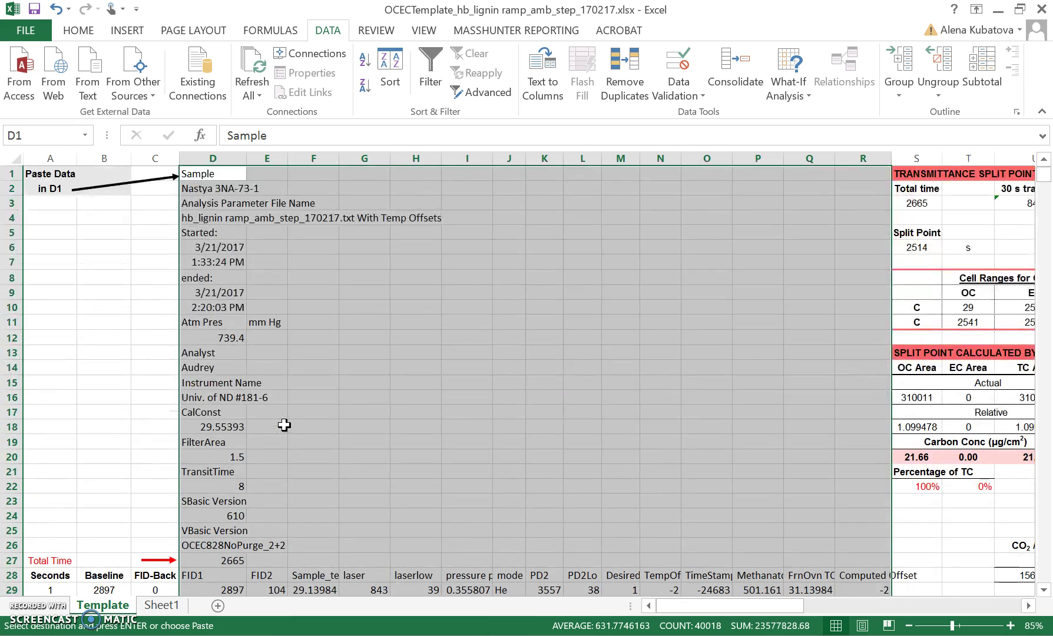